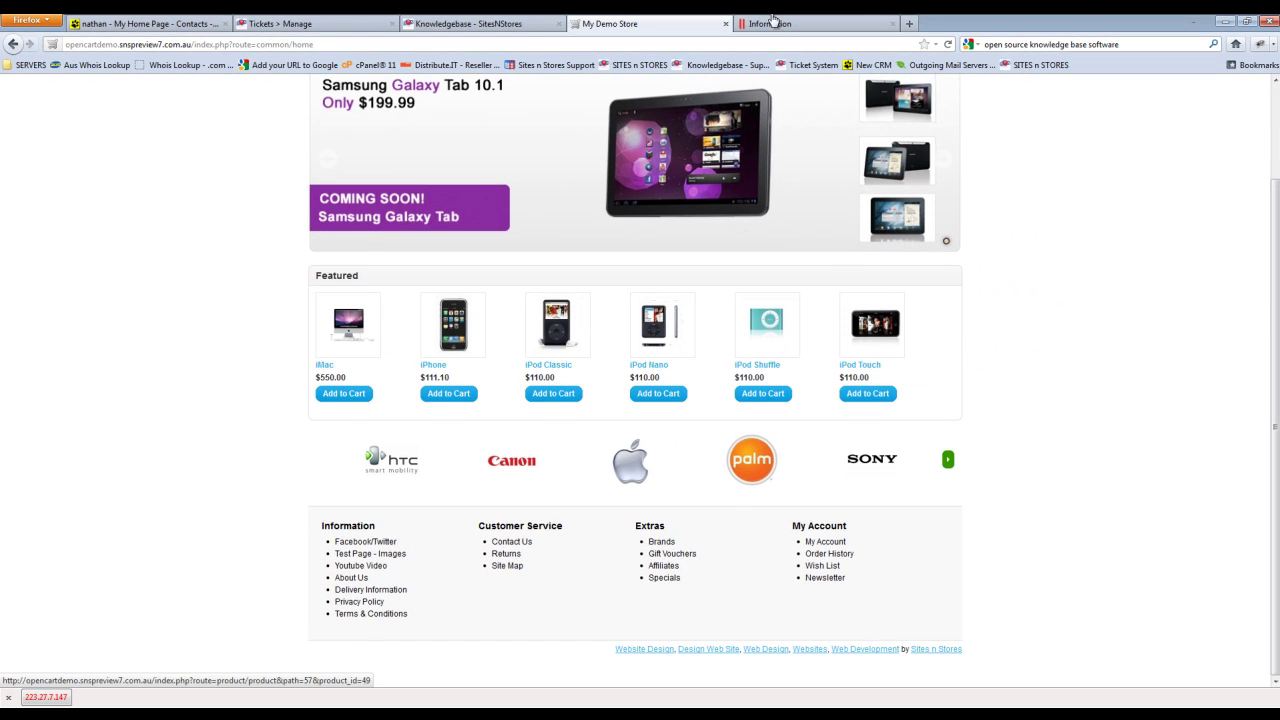
Switch to the admin tab to edit the 'Test Page - Images' information page.
click(773, 17)
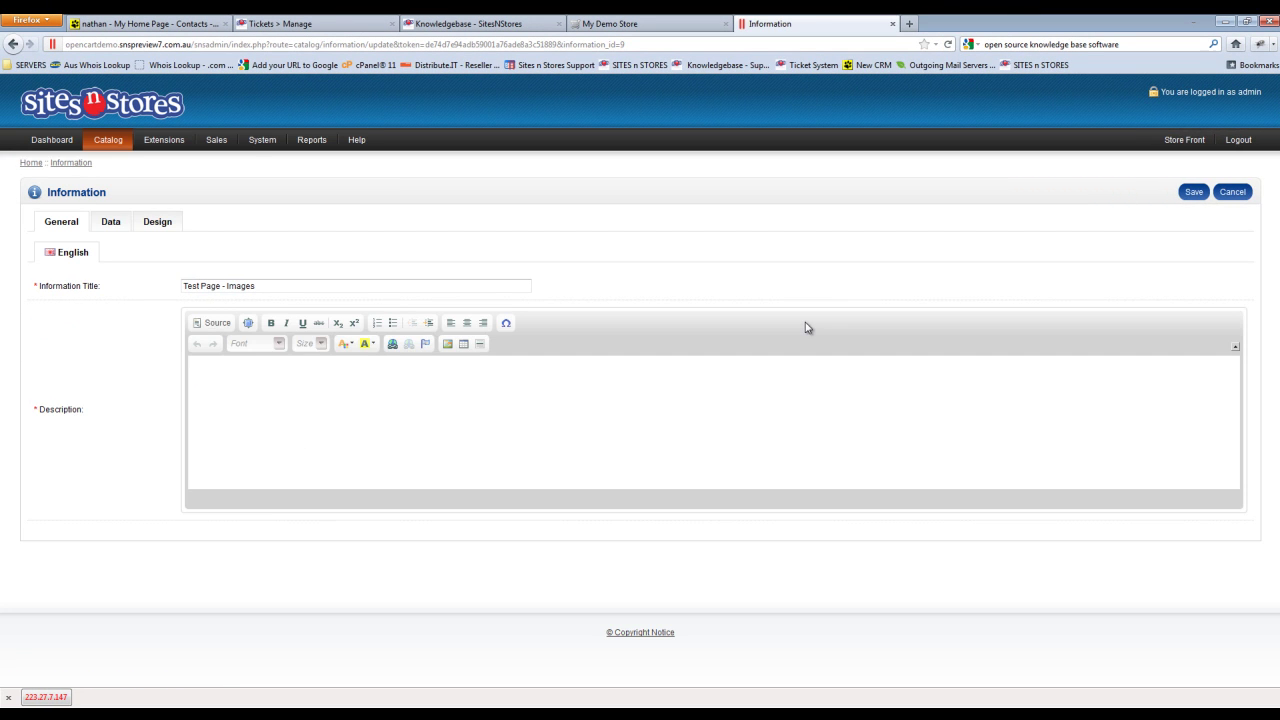
Open the Image Properties dialog from the Description editor.
click(235, 390)
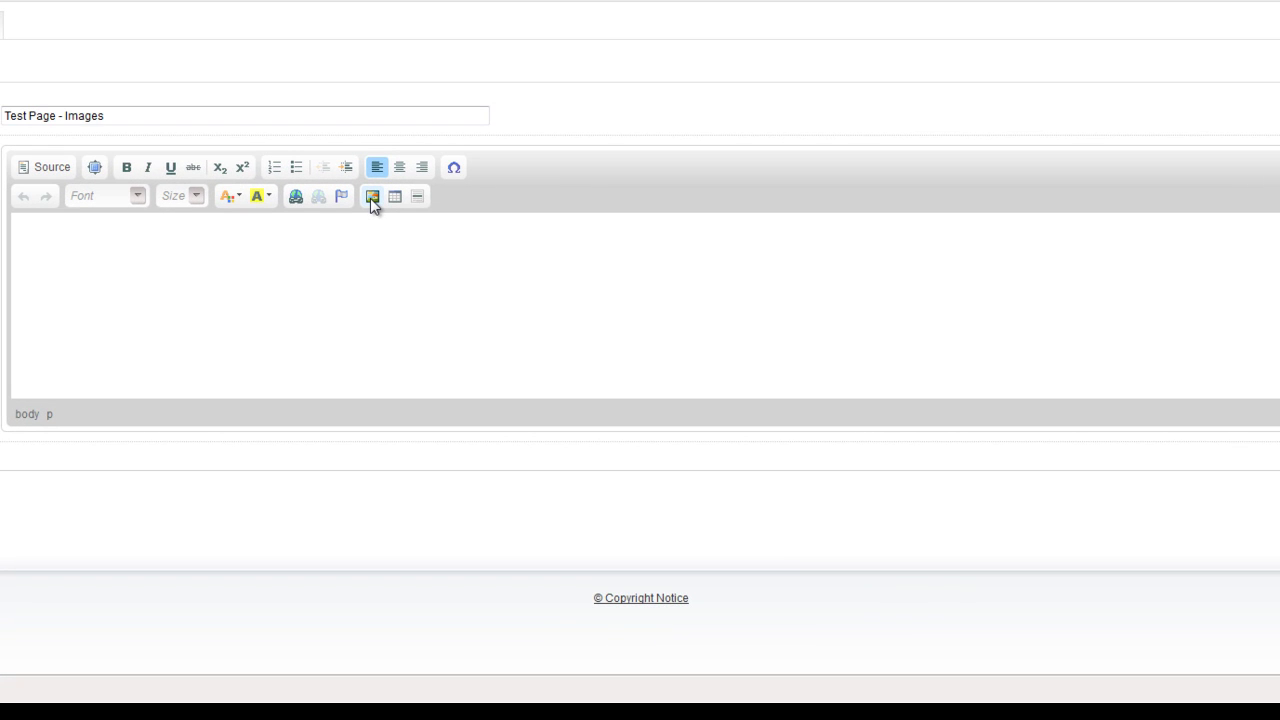
click(371, 196)
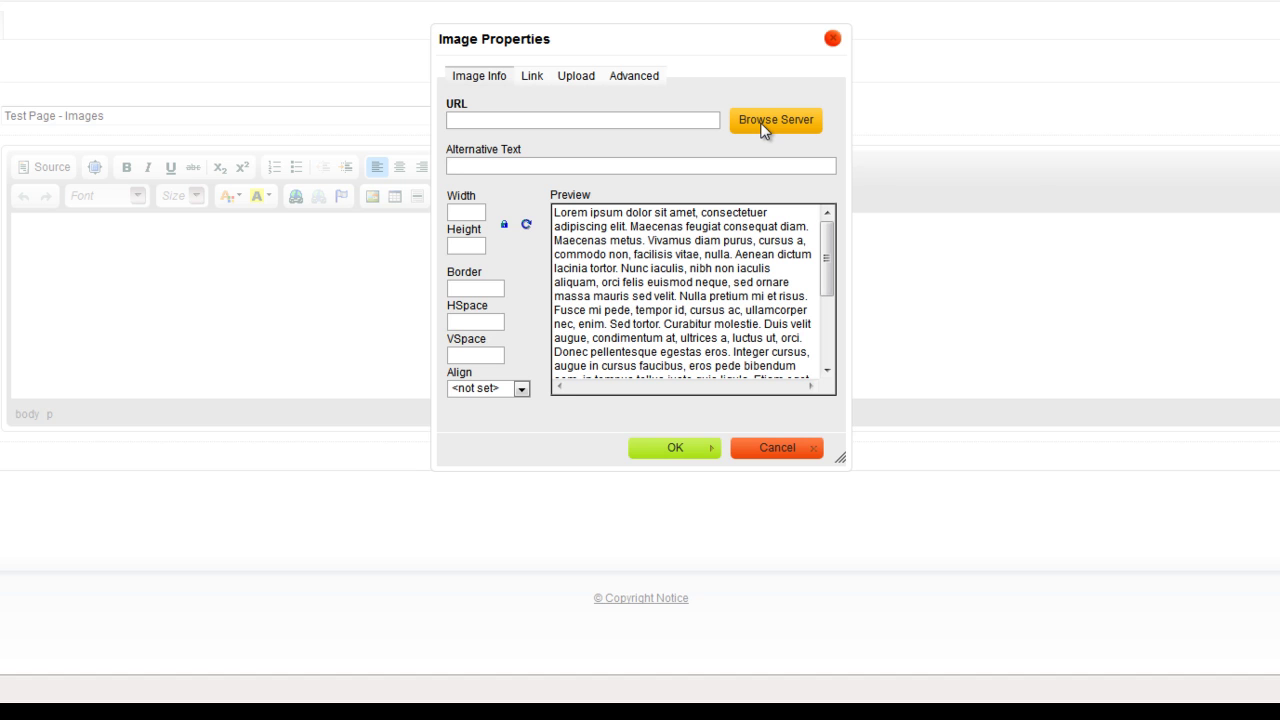
Open the server Image Manager and scroll through the stored image thumbnails.
click(764, 121)
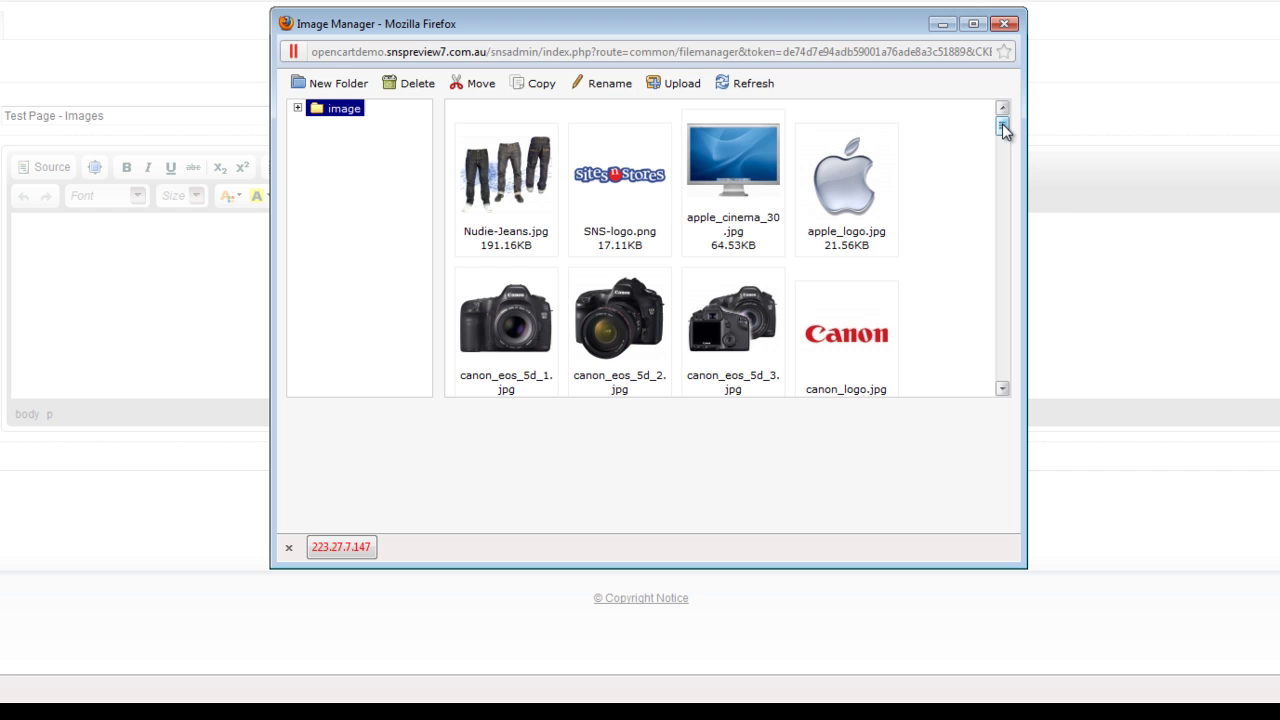
drag(1005, 131, 1005, 148)
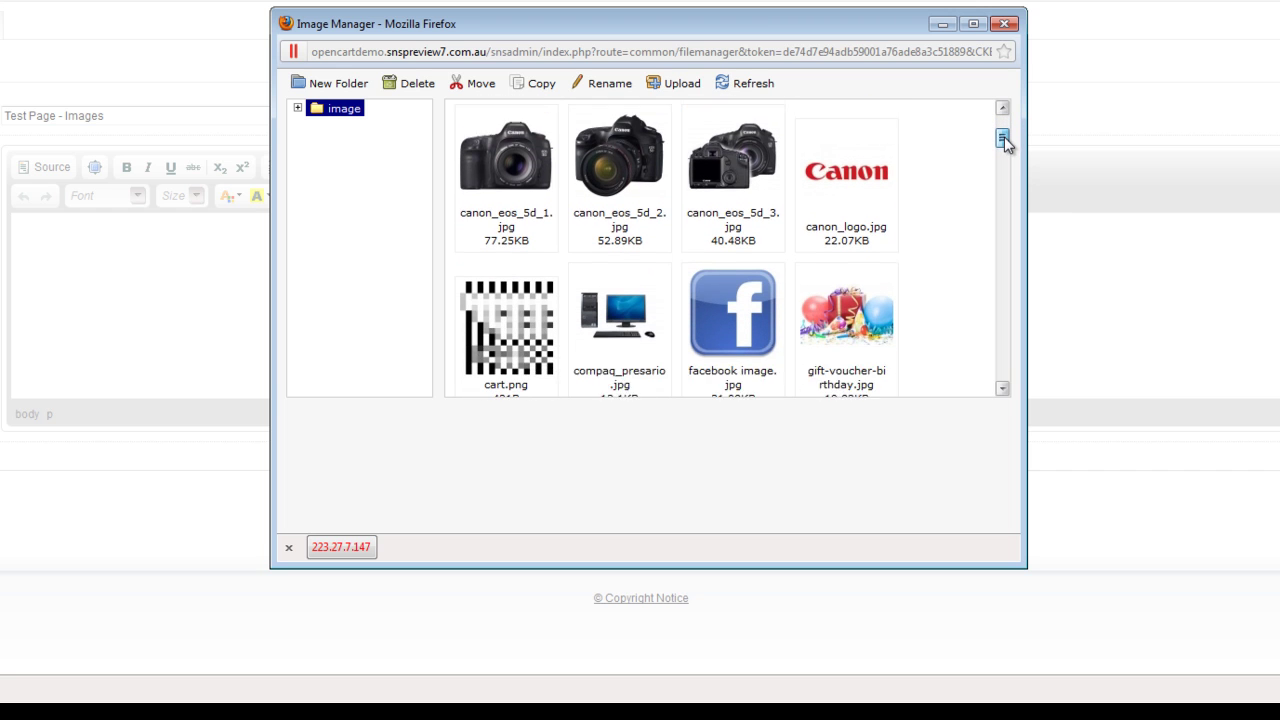
drag(1005, 144, 1008, 130)
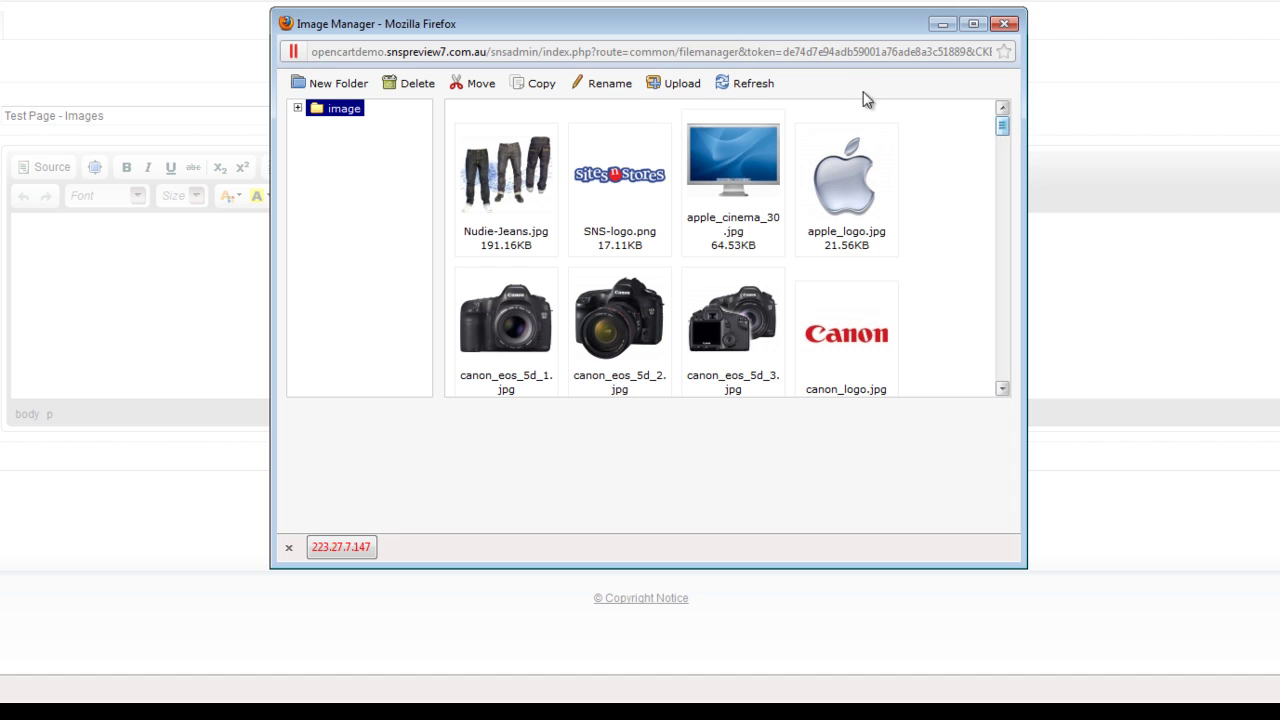
Upload facebook image.jpg from the Desktop and dismiss the upload success alert.
click(664, 87)
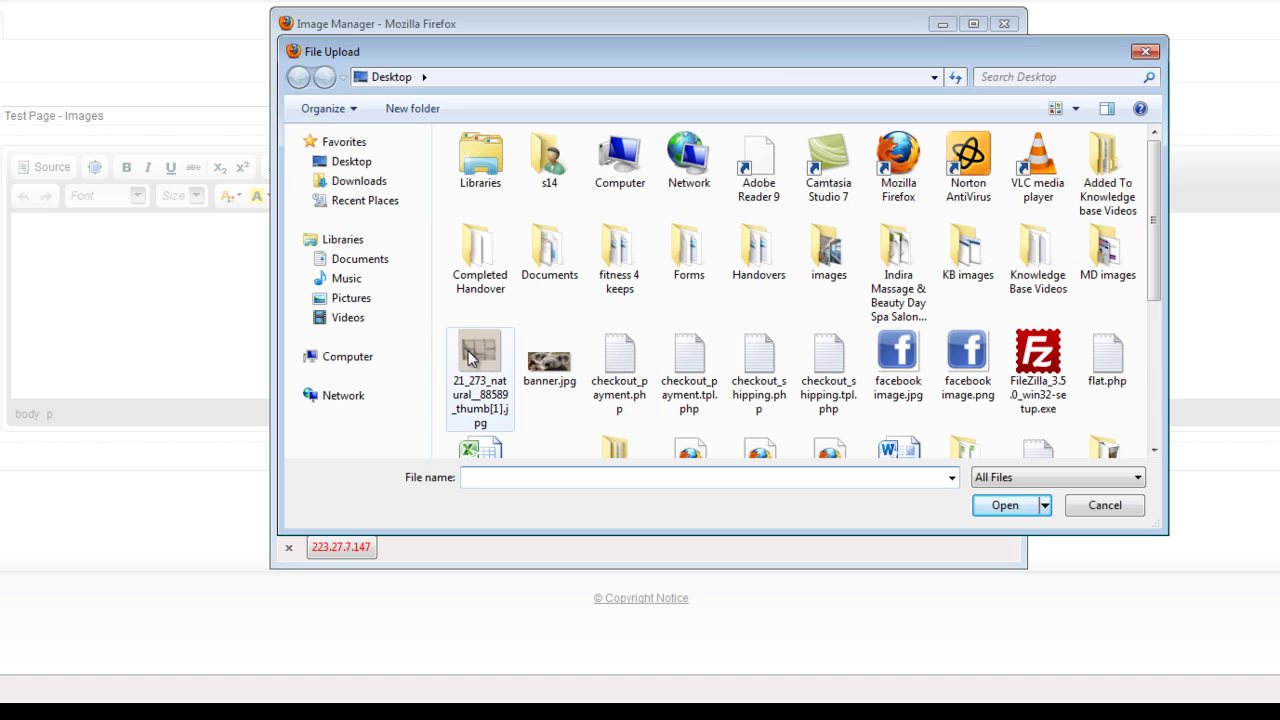
double_click(900, 345)
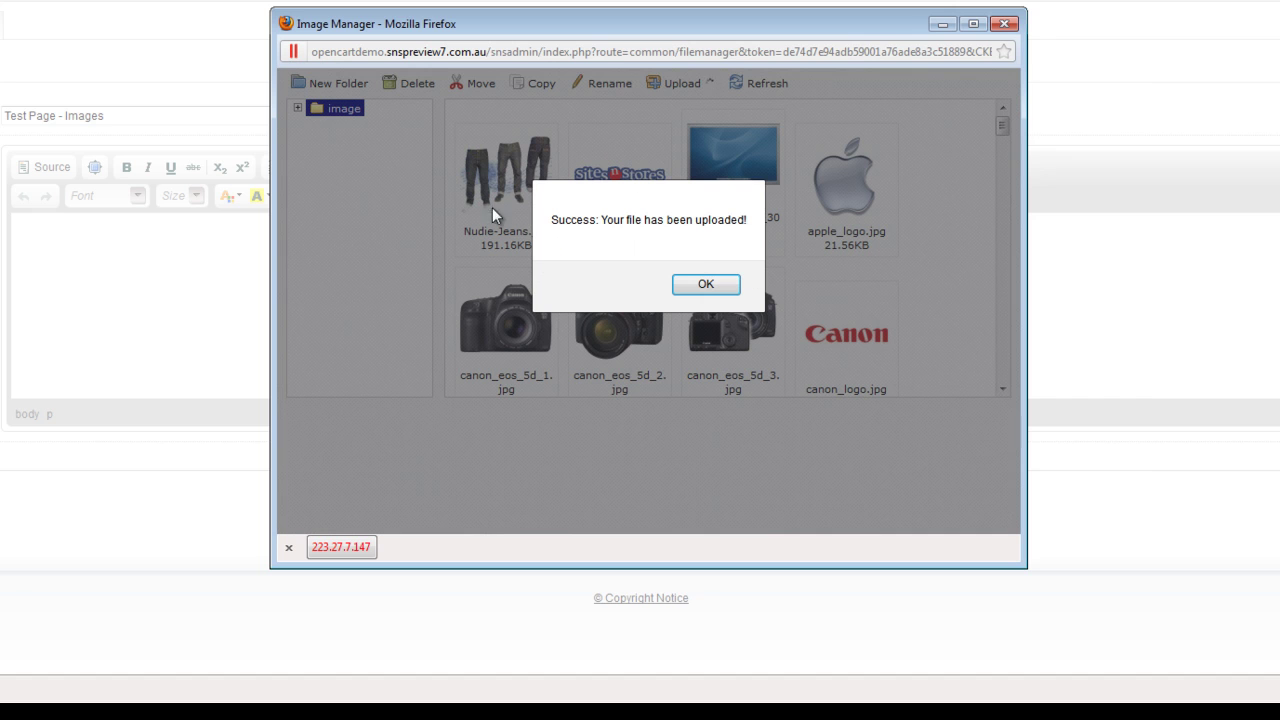
click(712, 284)
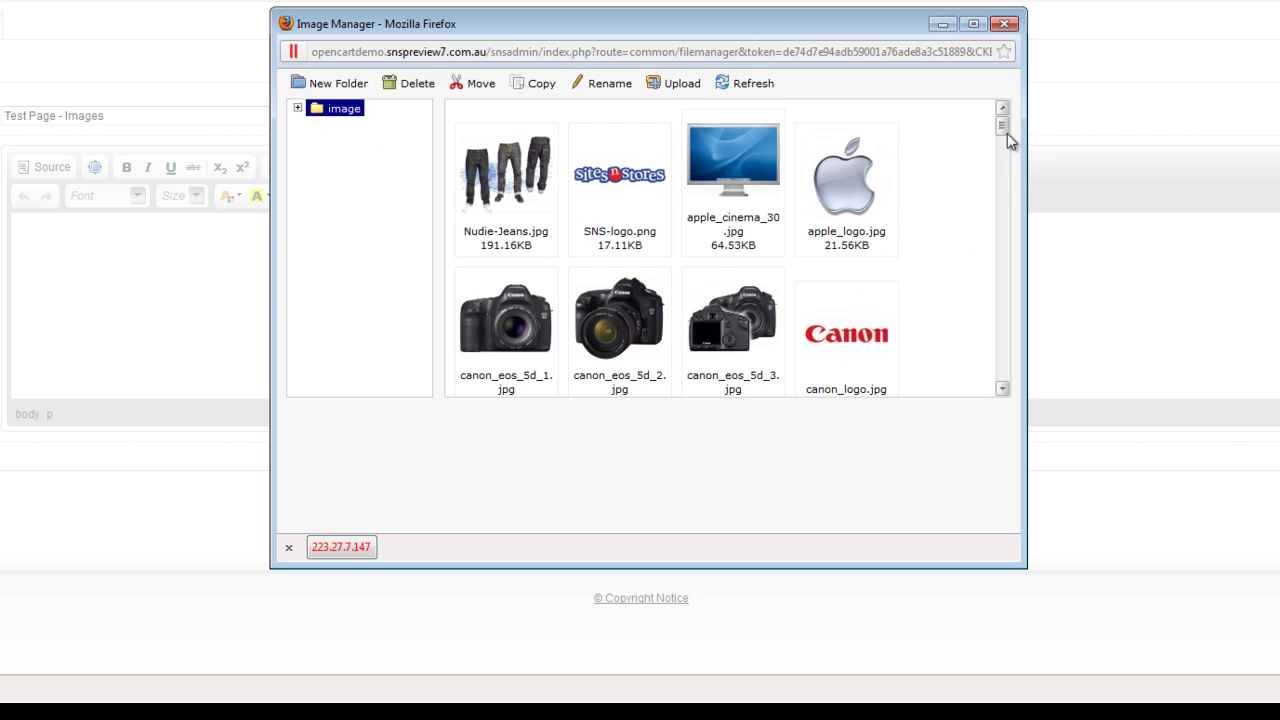
drag(1004, 128, 1007, 144)
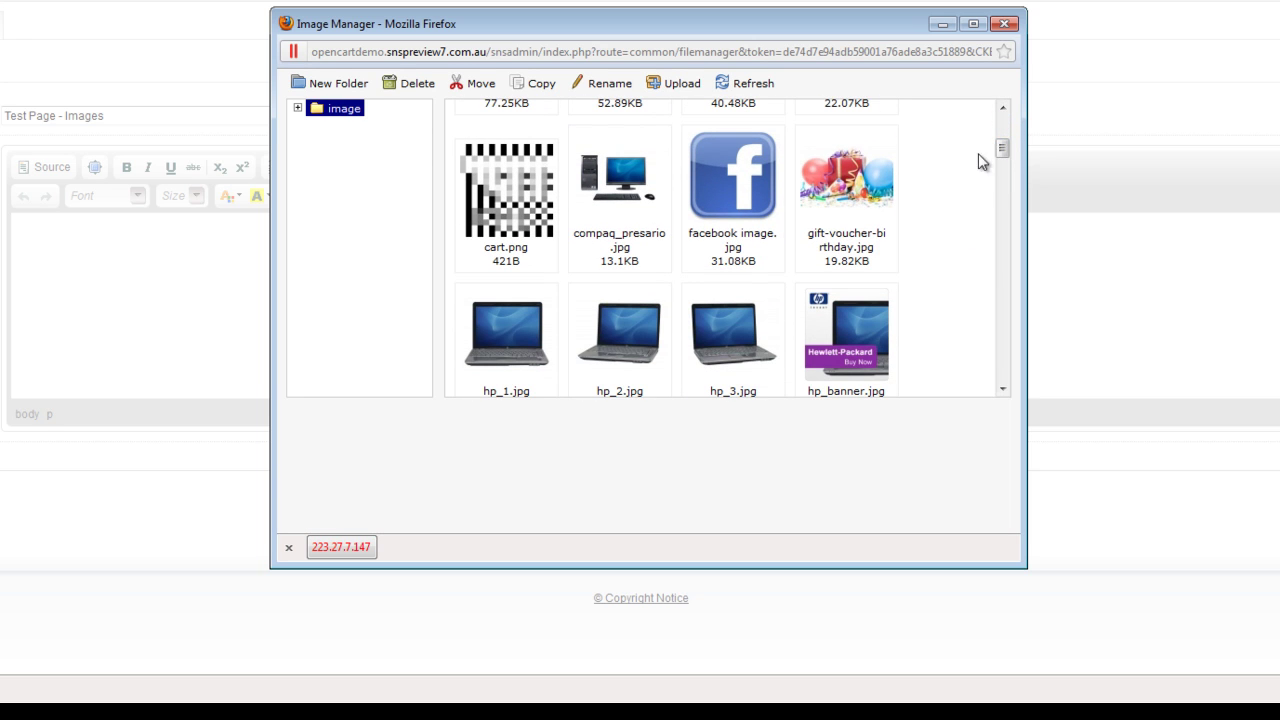
Choose facebook image.jpg, size it 100×100 and set alignment to Right.
double_click(741, 176)
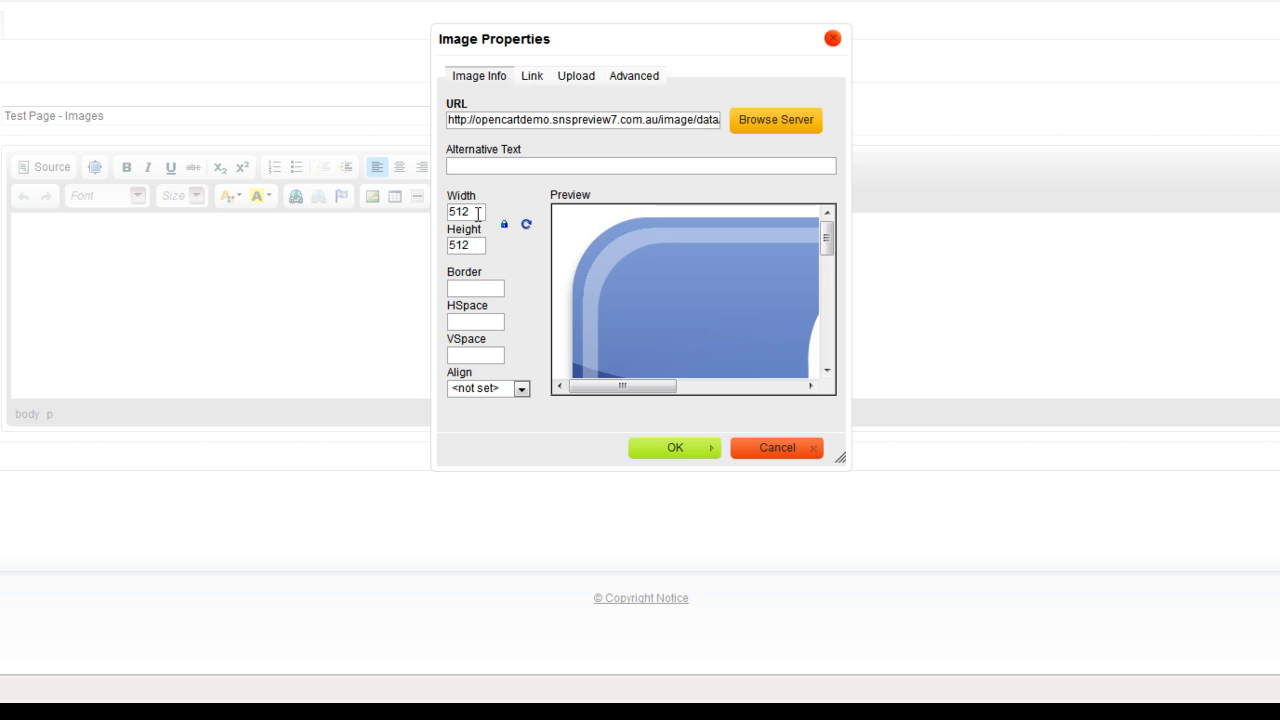
double_click(468, 212)
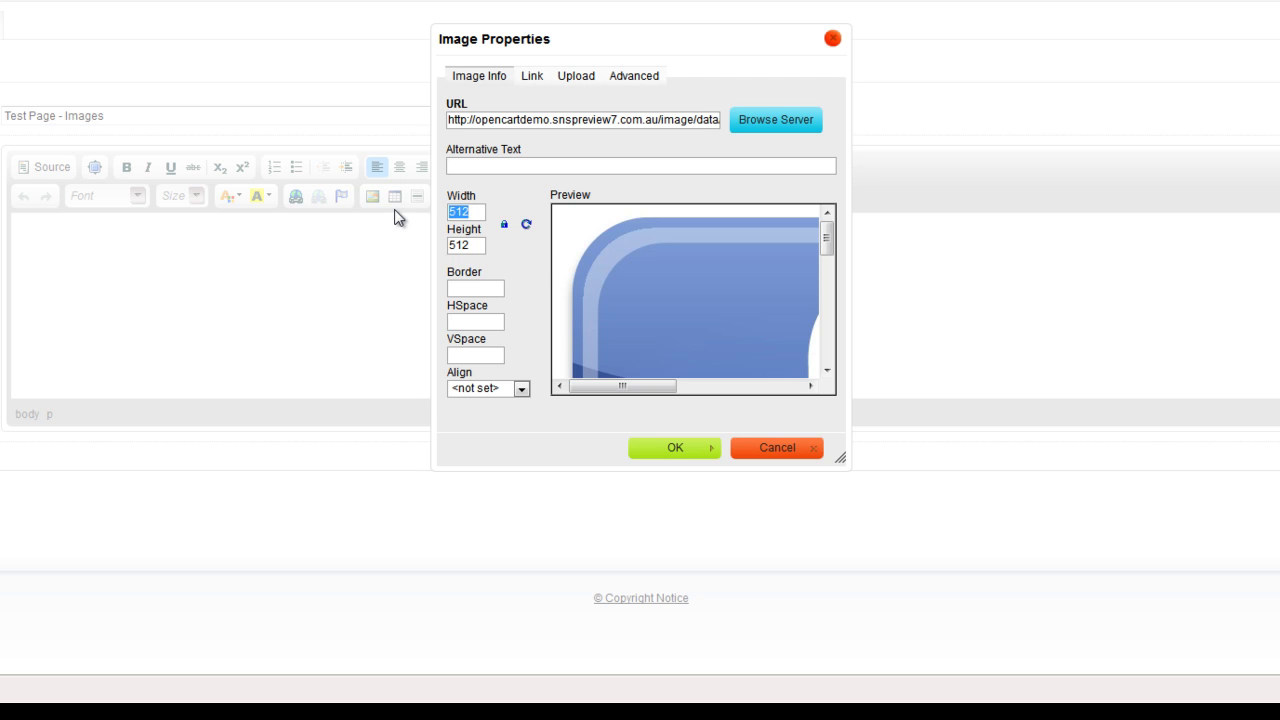
text(100)
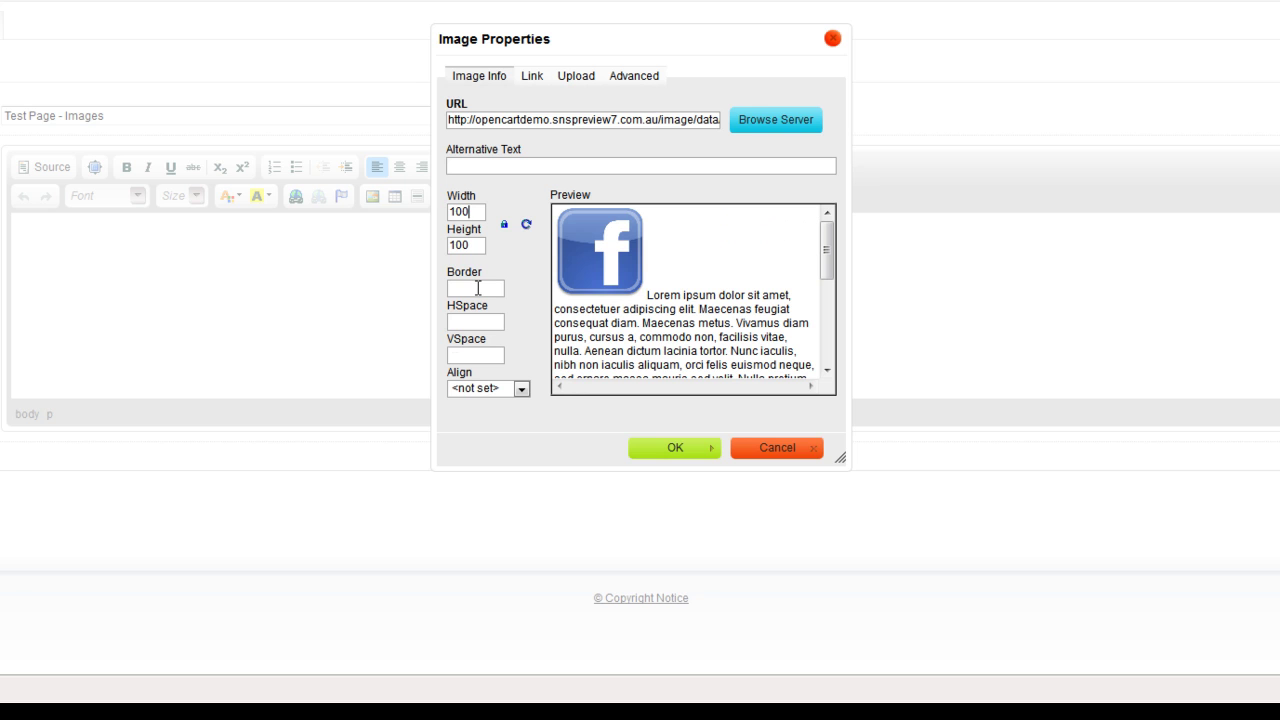
click(479, 389)
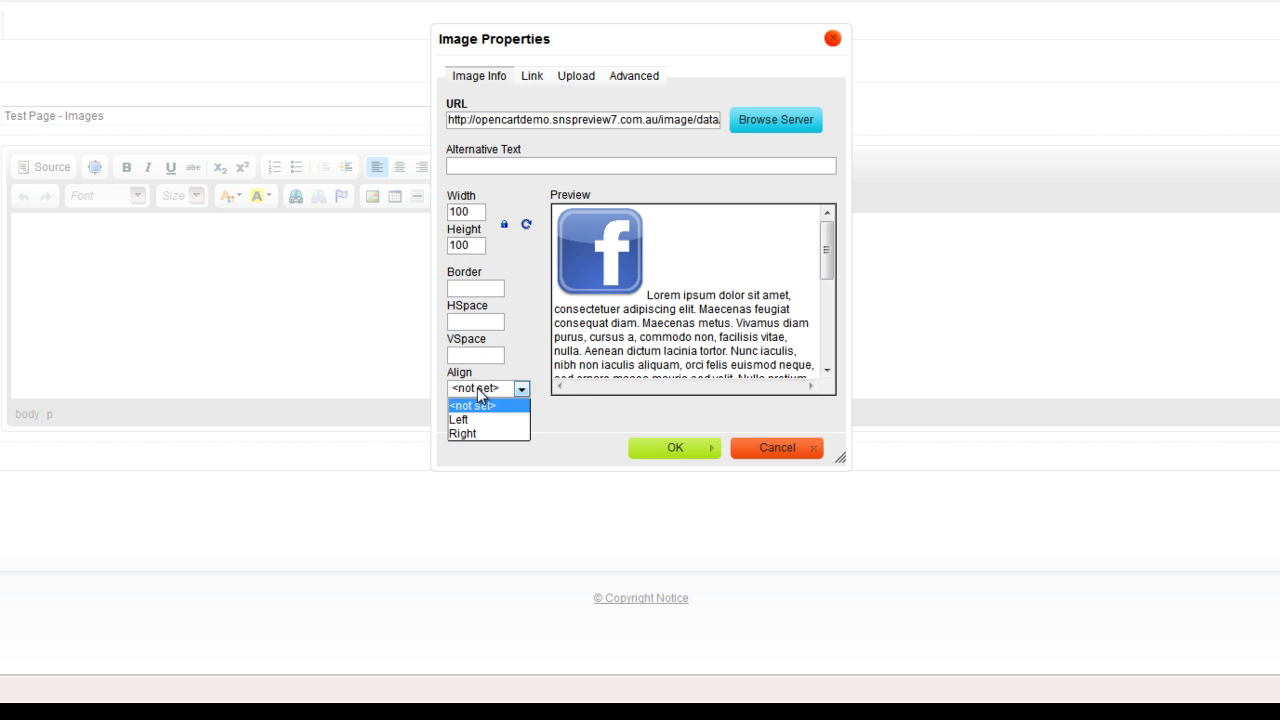
click(479, 434)
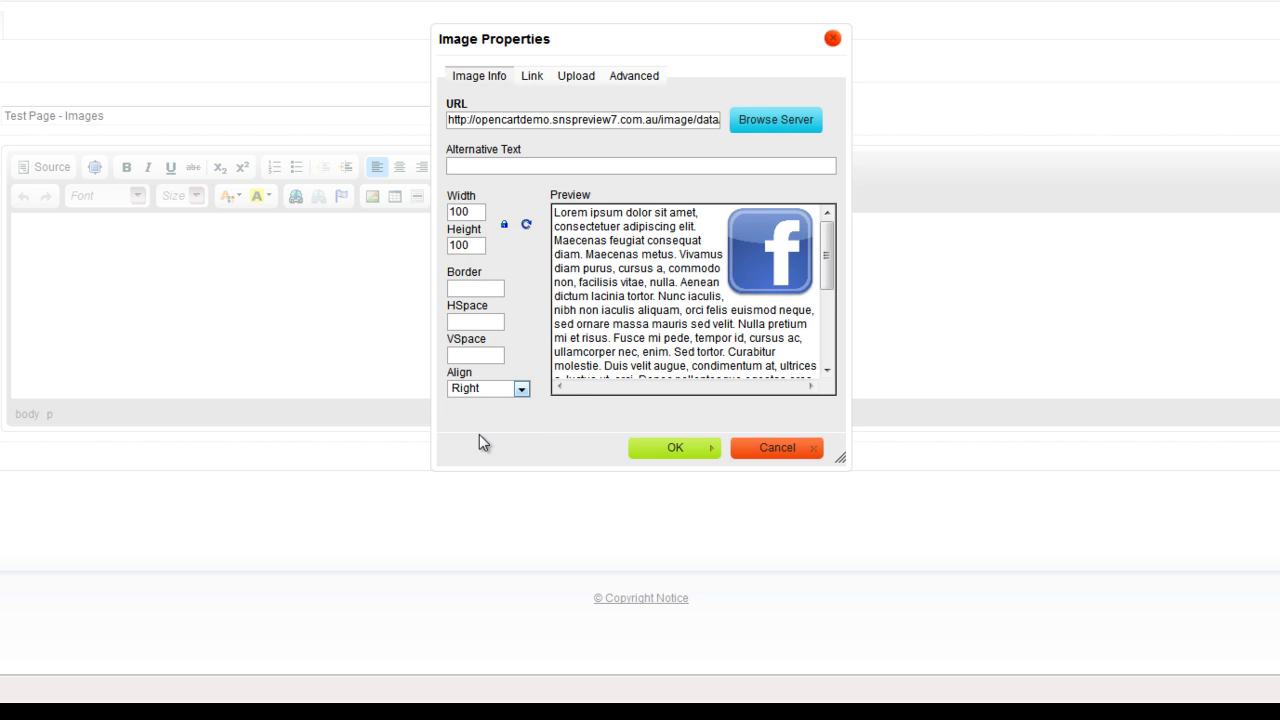
click(532, 78)
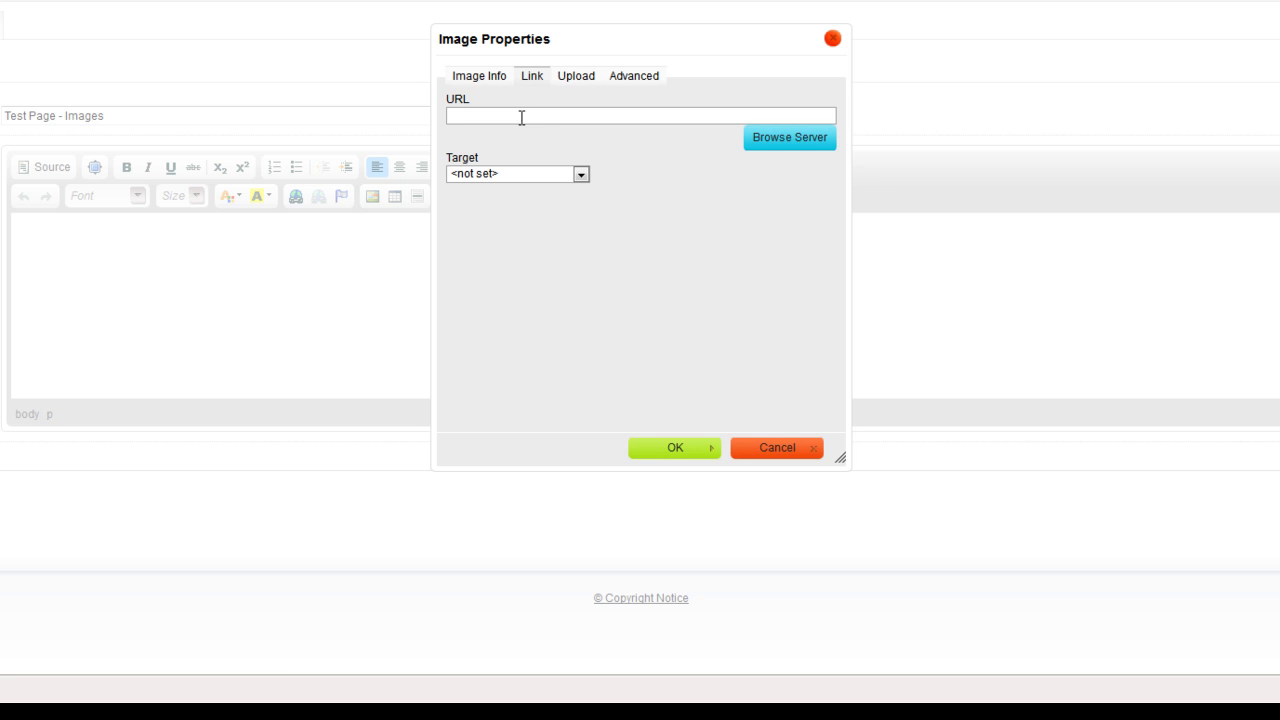
click(584, 80)
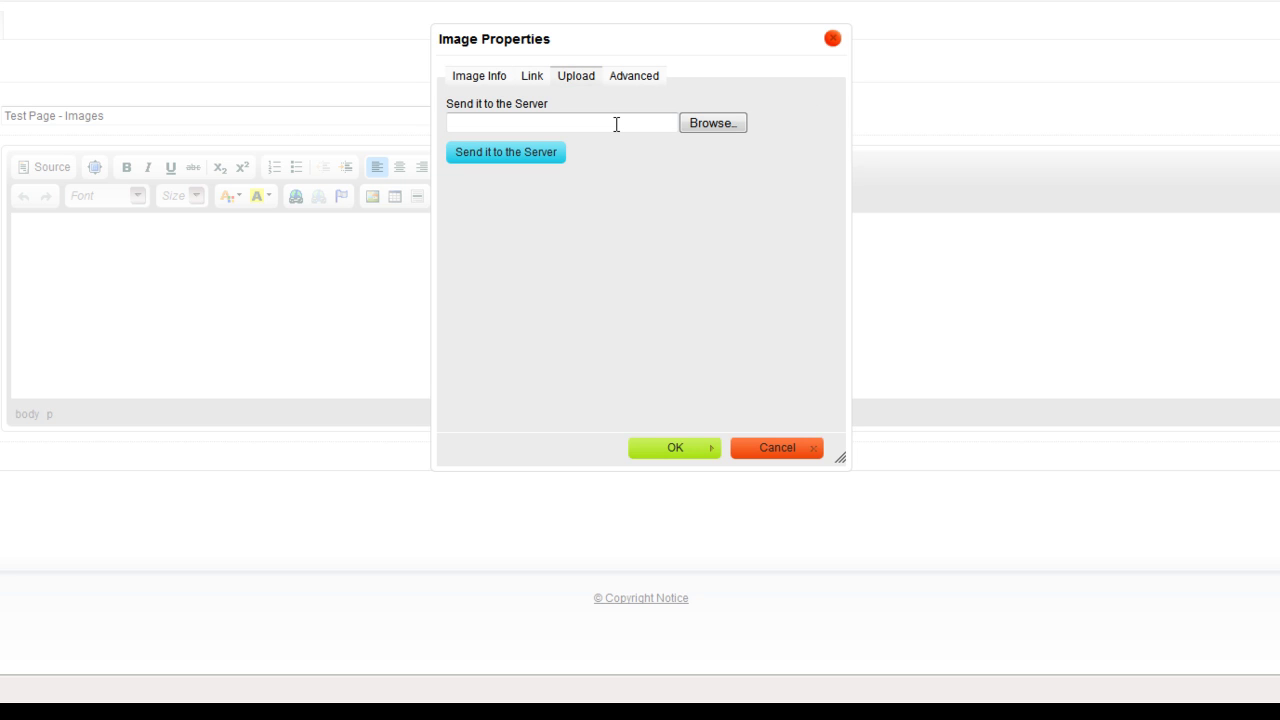
click(480, 78)
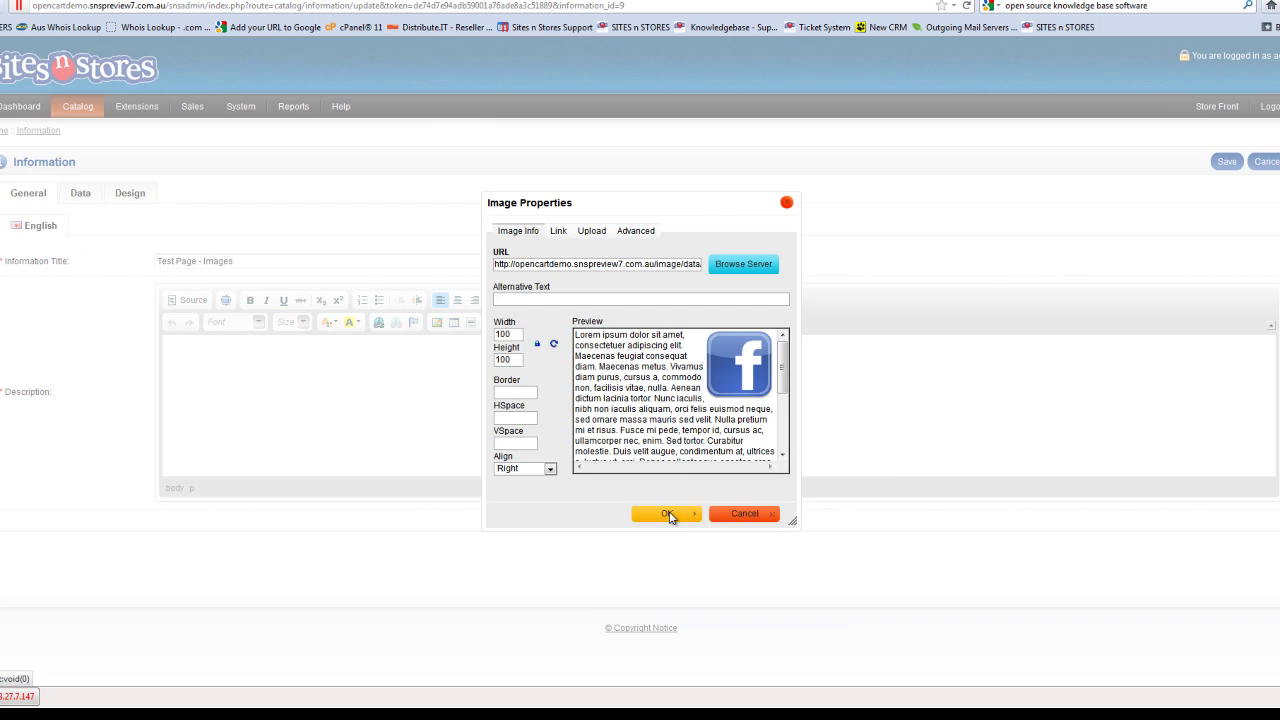
Insert the Facebook logo into the description, then change its alignment to Left.
click(670, 514)
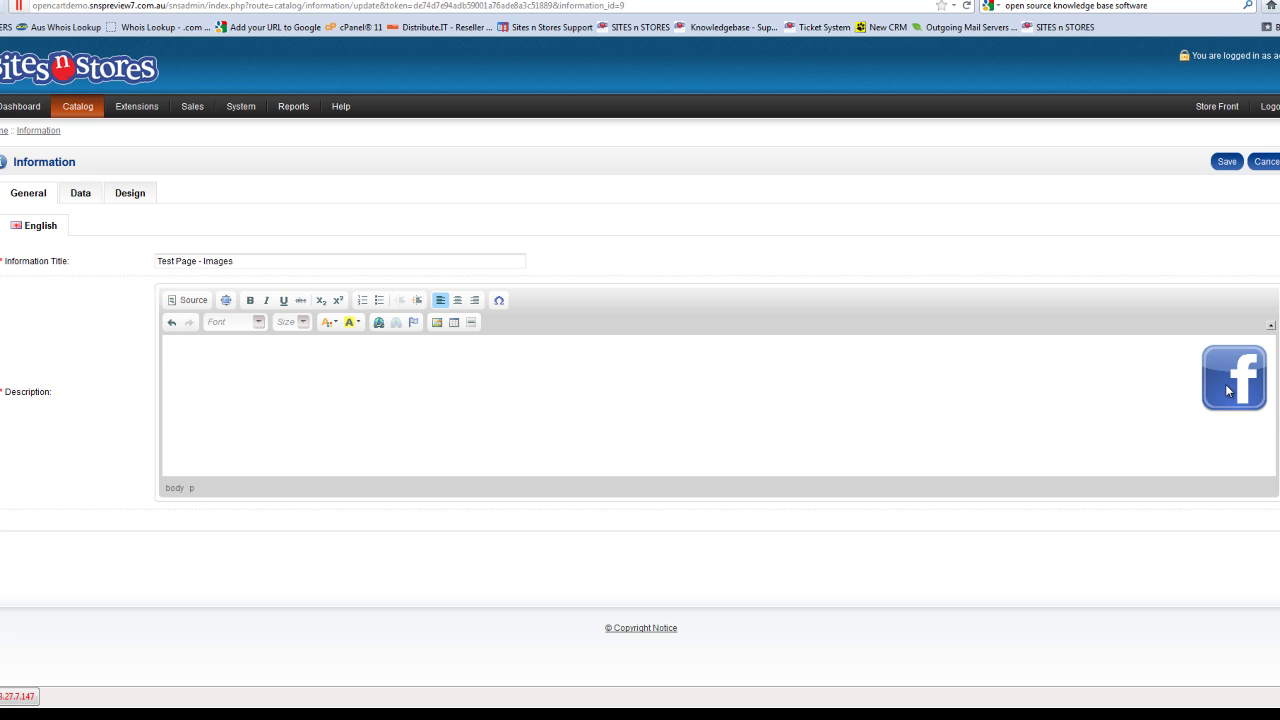
click(1228, 390)
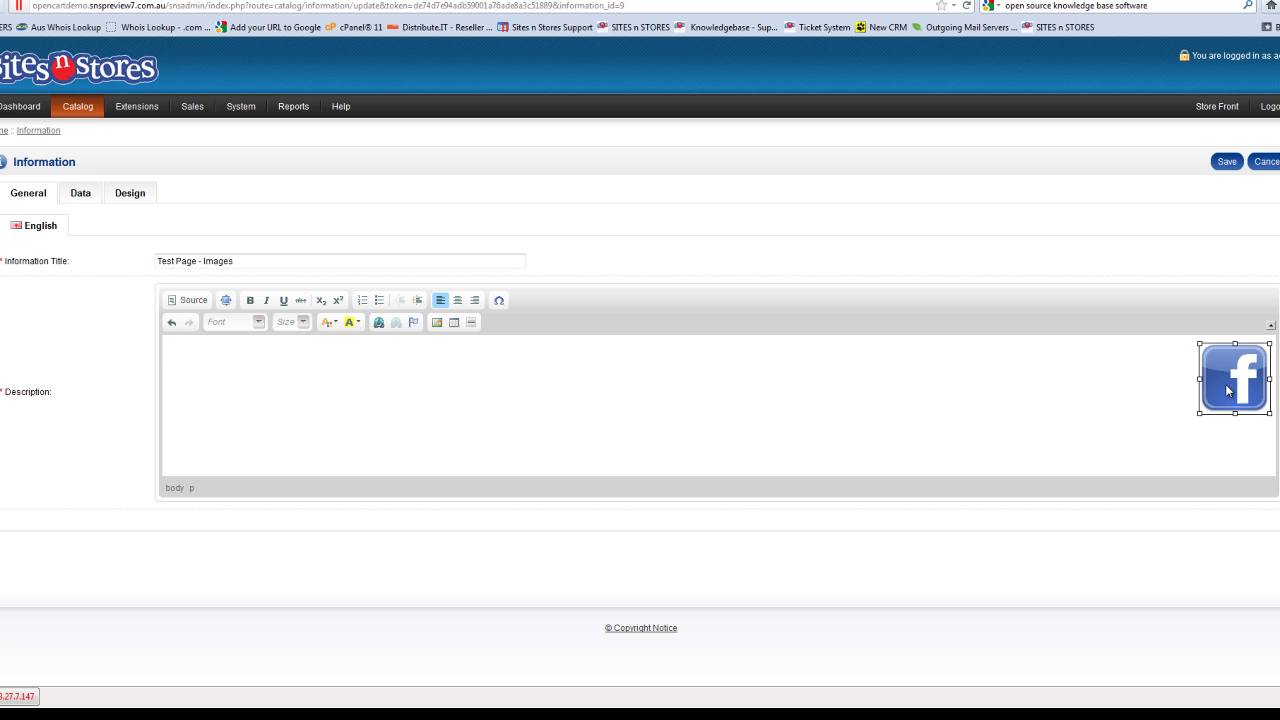
click(437, 322)
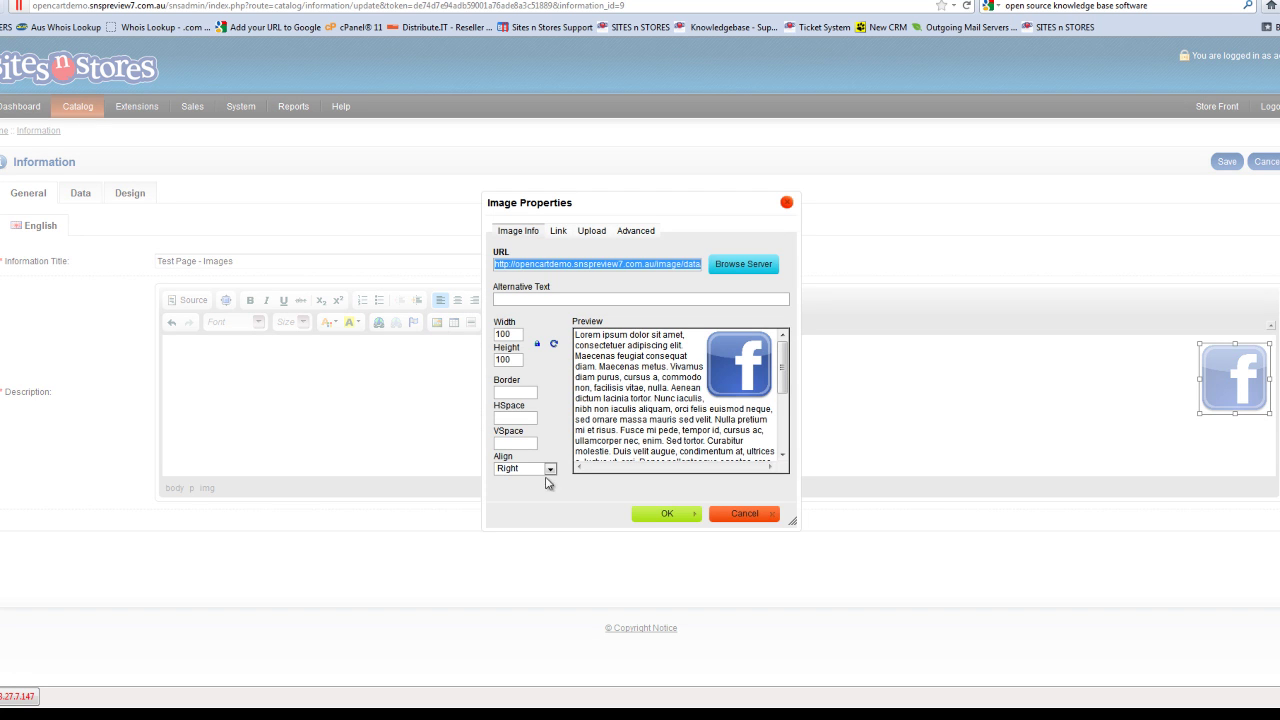
click(533, 468)
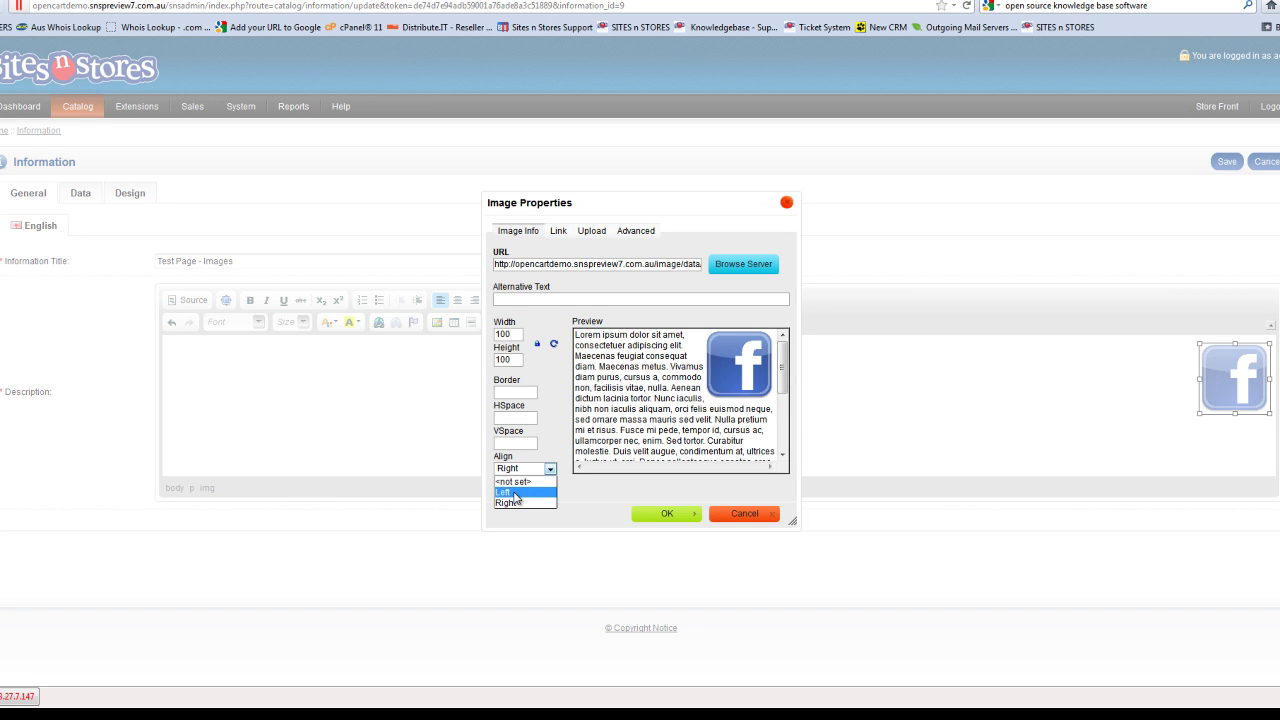
click(515, 493)
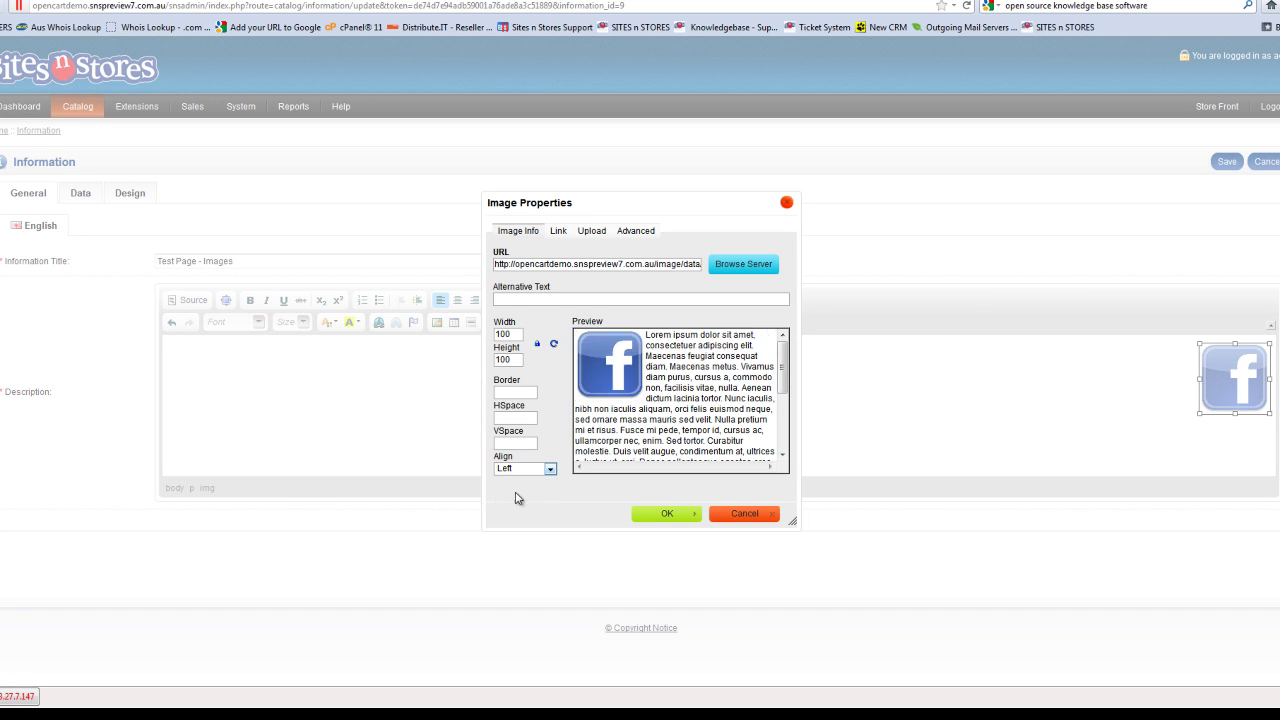
click(662, 514)
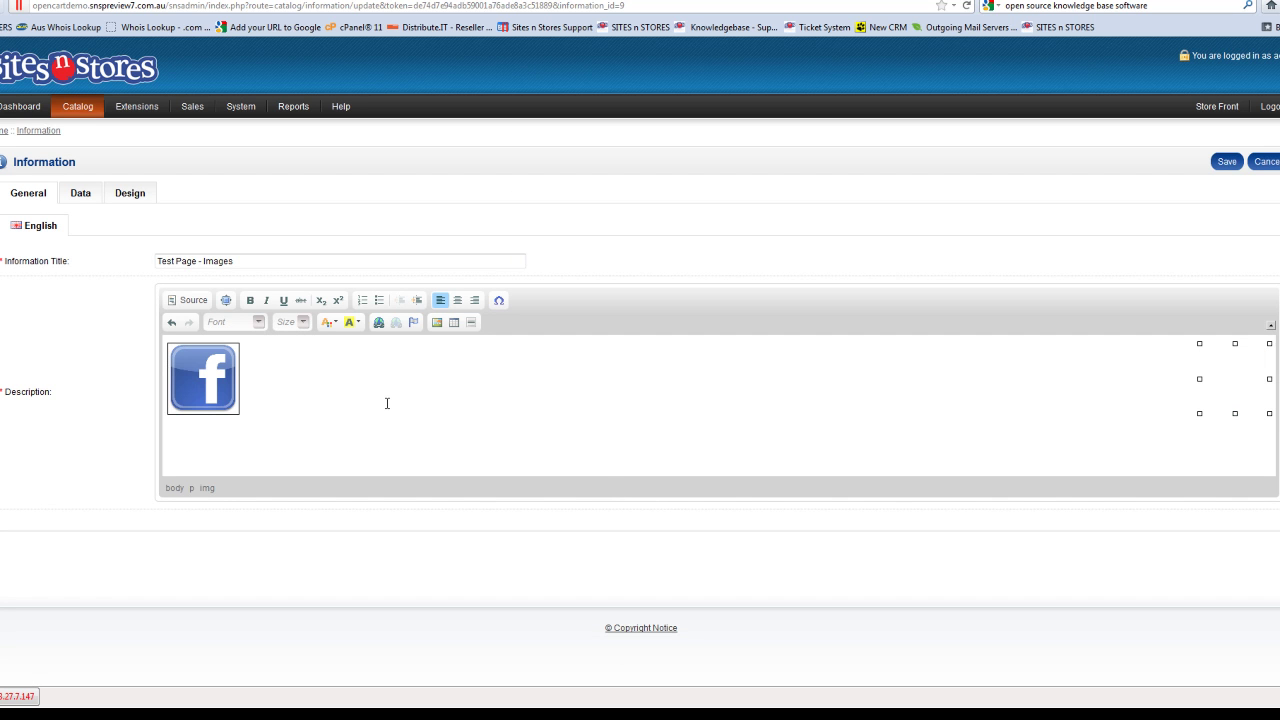